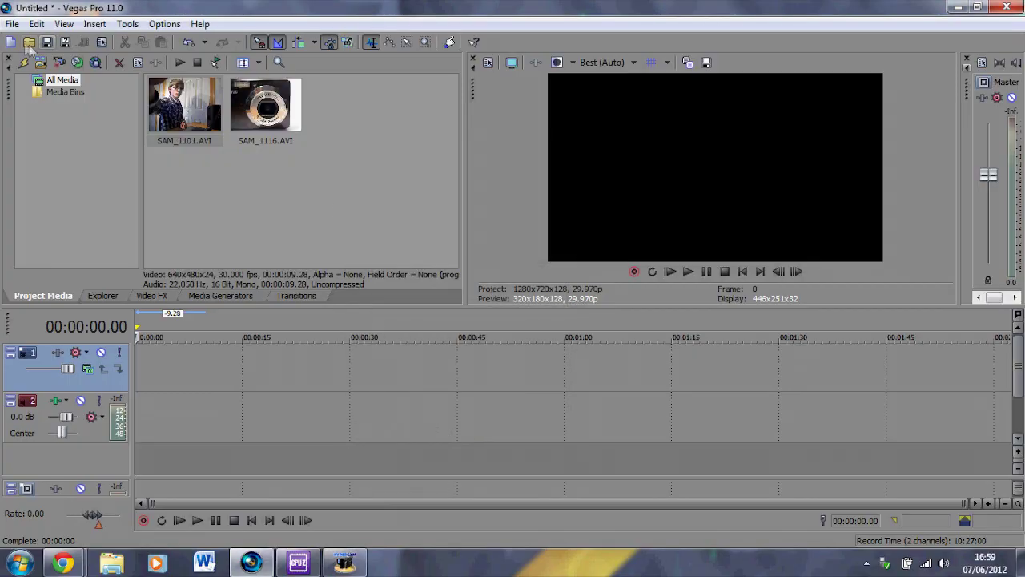
- Import SDC11078 from the SD card's SDHC (I:) > DCIM > 102PHOTO folder onto the timeline
click(28, 41)
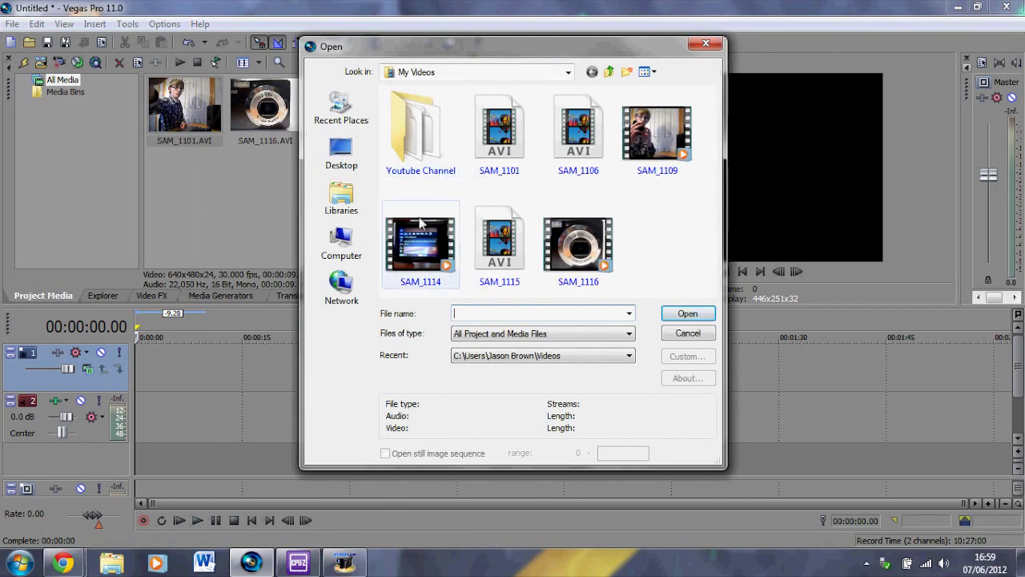
click(344, 249)
click(469, 258)
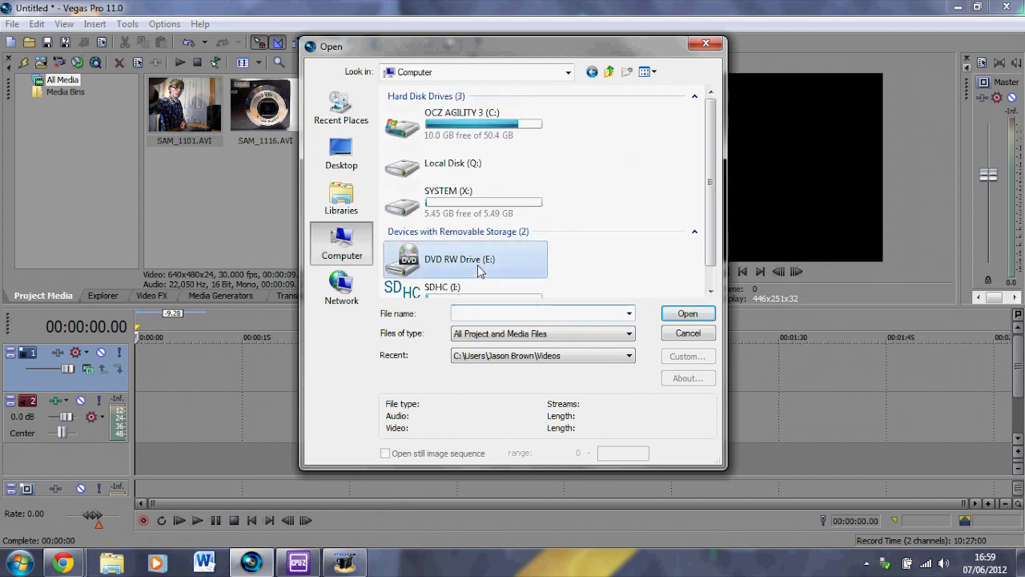
scroll(469, 241, down, 1)
double_click(471, 270)
double_click(413, 111)
double_click(413, 112)
double_click(465, 112)
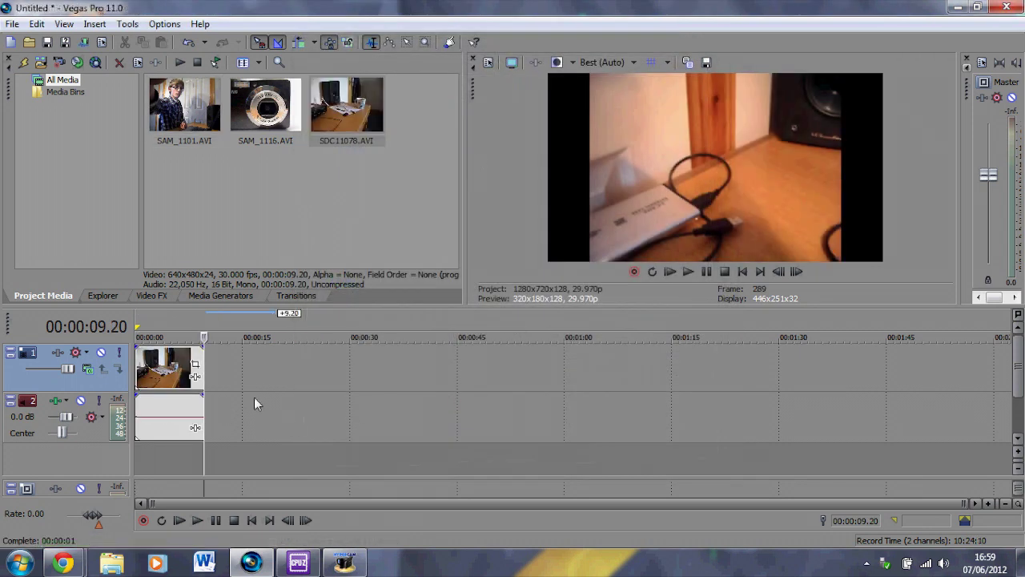
- Remove the SDC11078 audio event from its group with the video and delete it
click(169, 414)
right_click(168, 412)
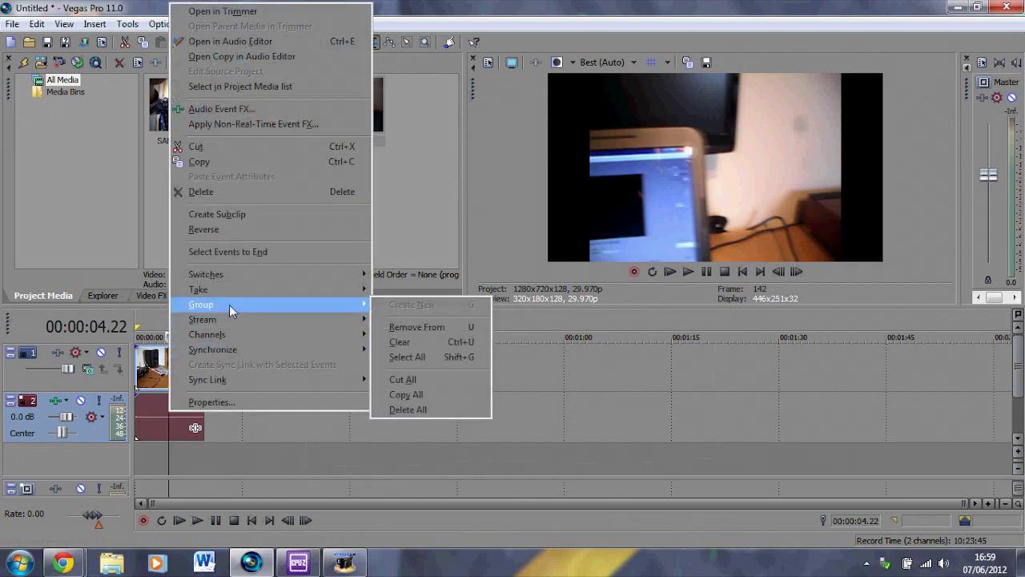
click(400, 326)
key(Delete)
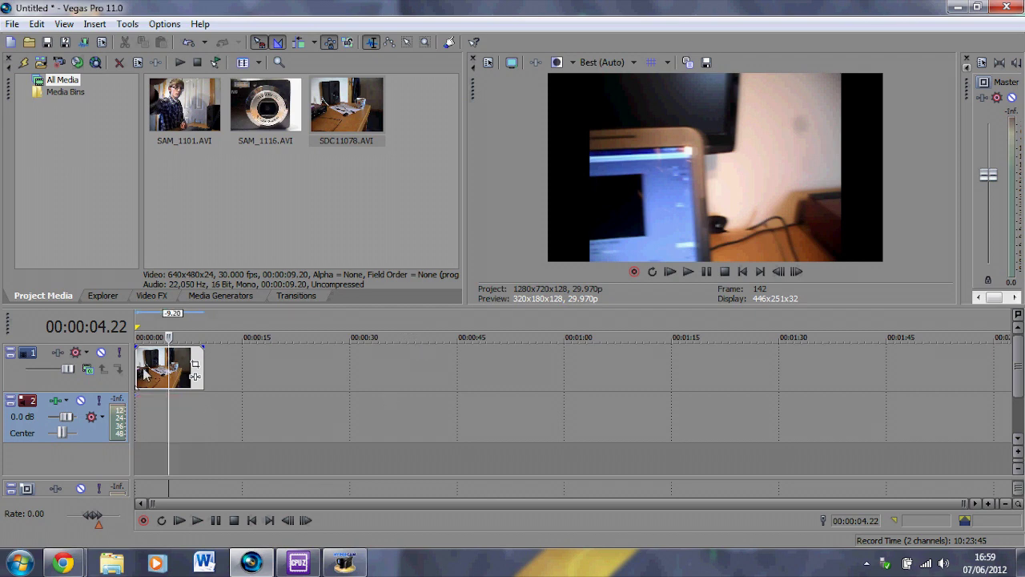
click(195, 367)
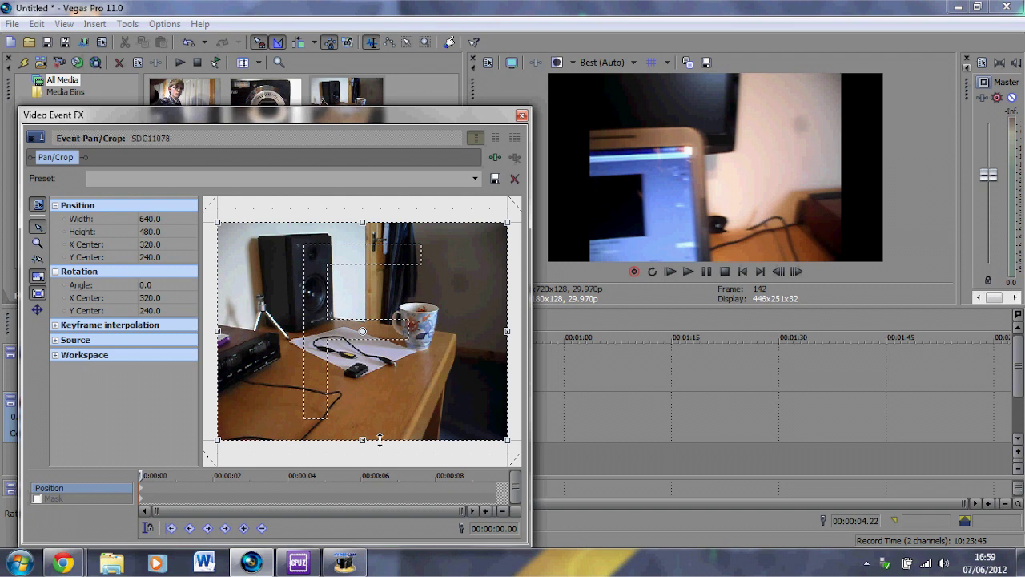
- Raise the crop frame's bottom edge to make it 640×360, then close the Pan/Crop window
drag(379, 439, 377, 412)
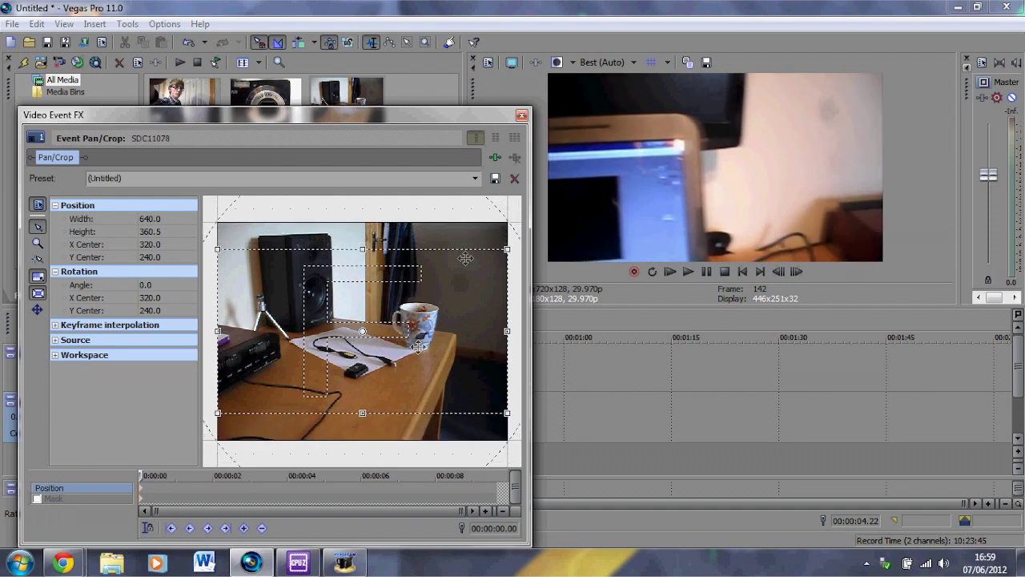
click(521, 117)
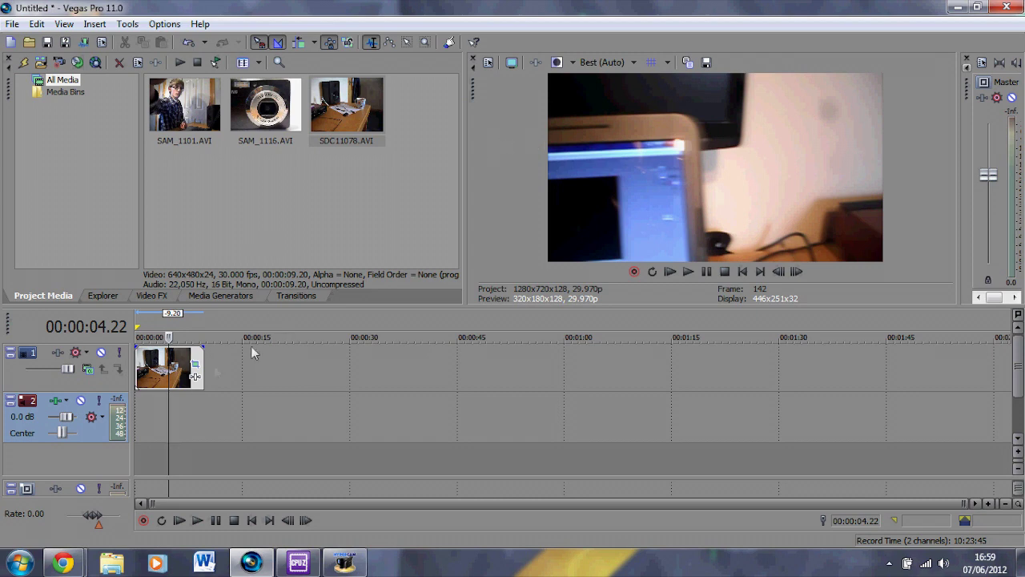
- Play the cropped SDC11078 clip from its start, then stop playback
click(140, 367)
key(space)
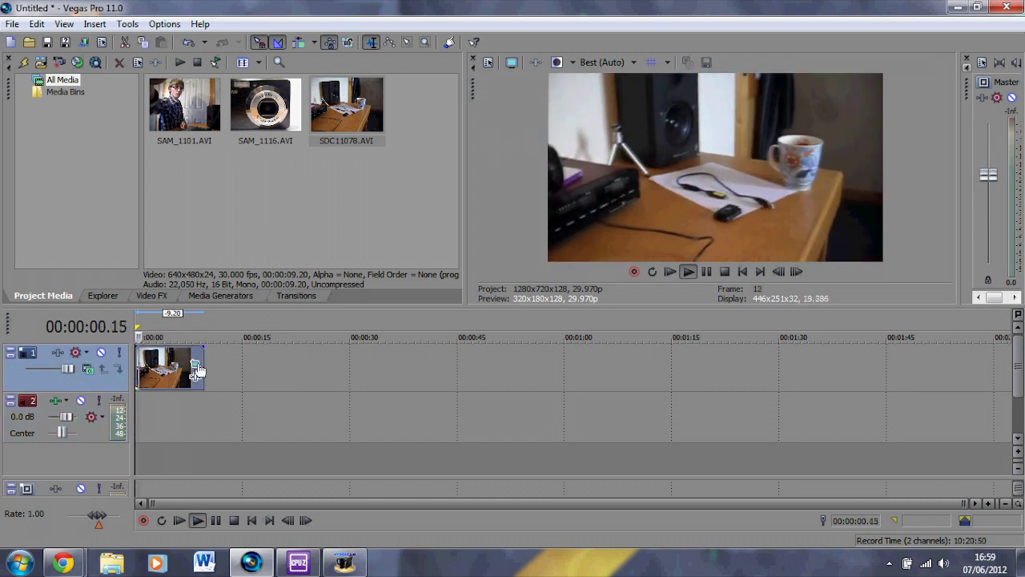
key(space)
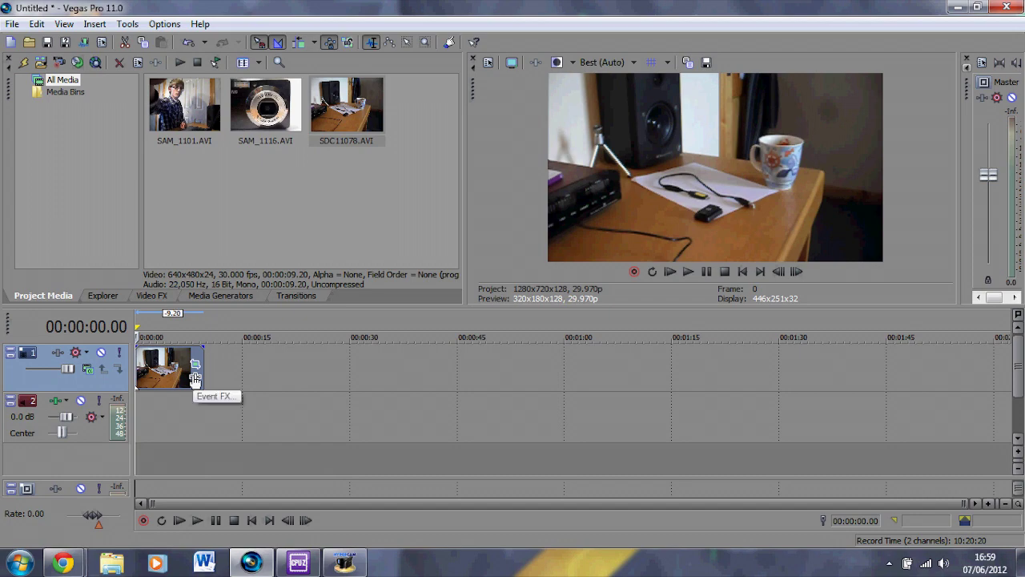
- Apply Sony Brightness and Contrast to the clip with contrast set to 0.053
click(193, 375)
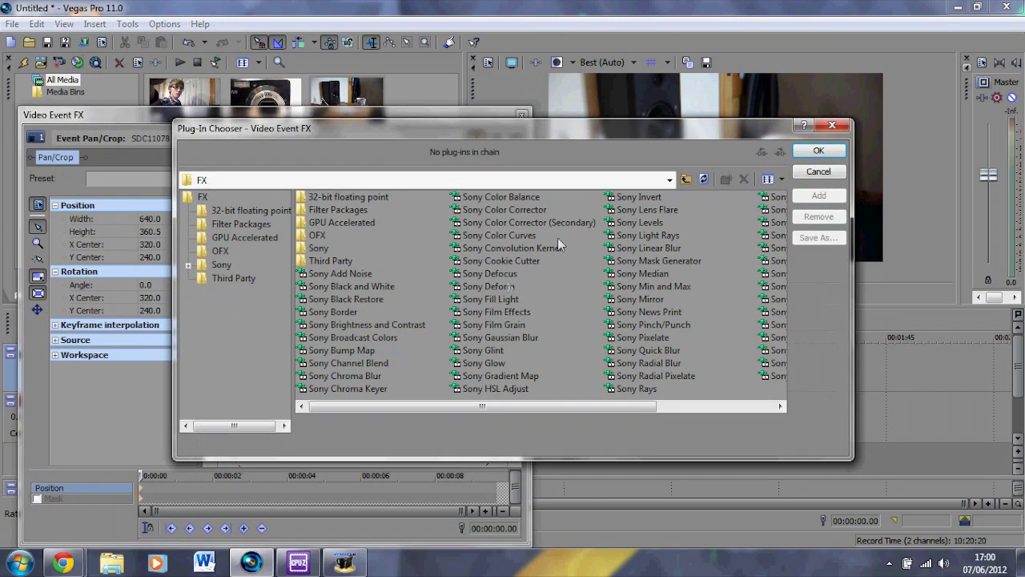
double_click(395, 326)
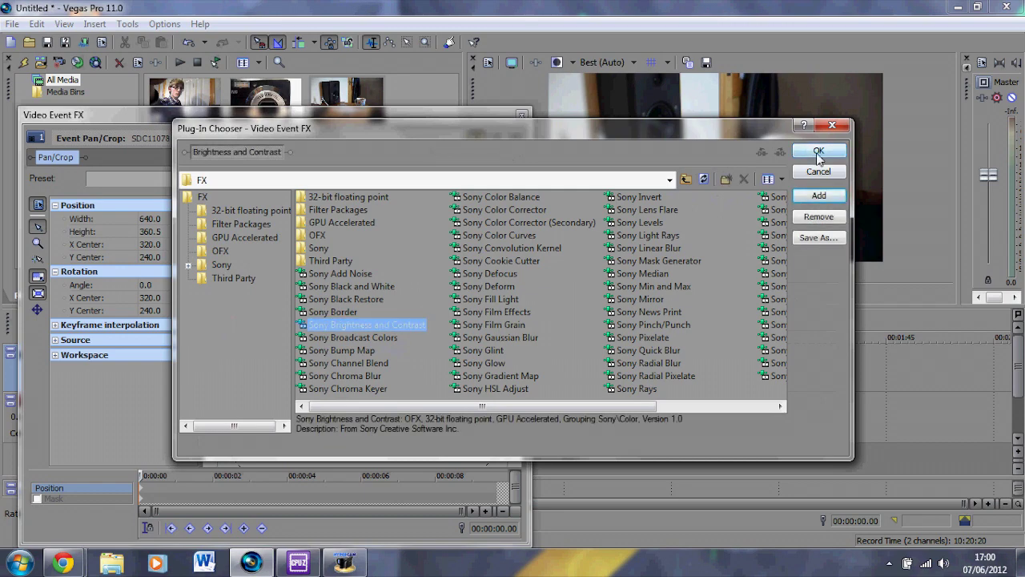
click(819, 153)
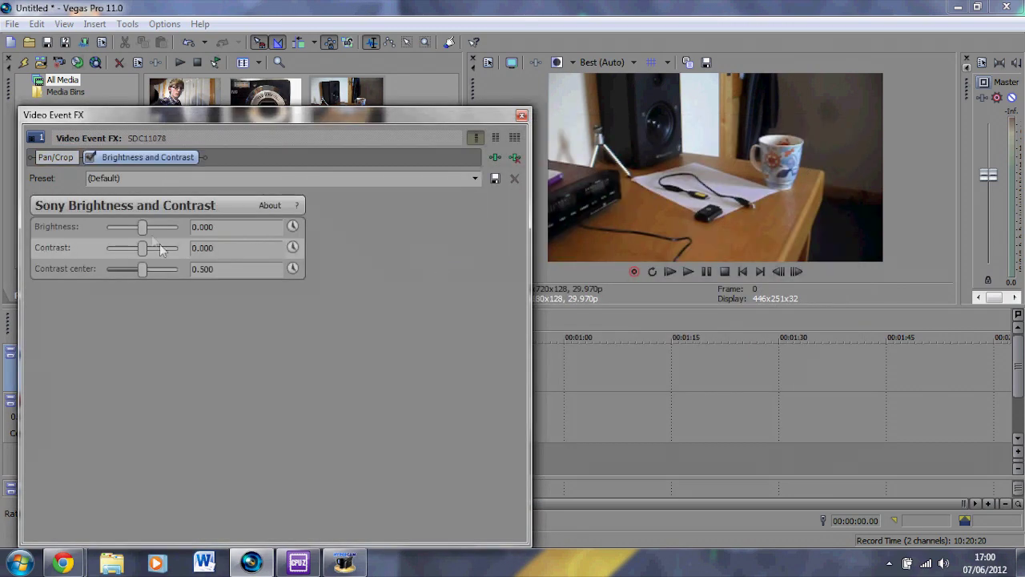
drag(143, 250, 146, 251)
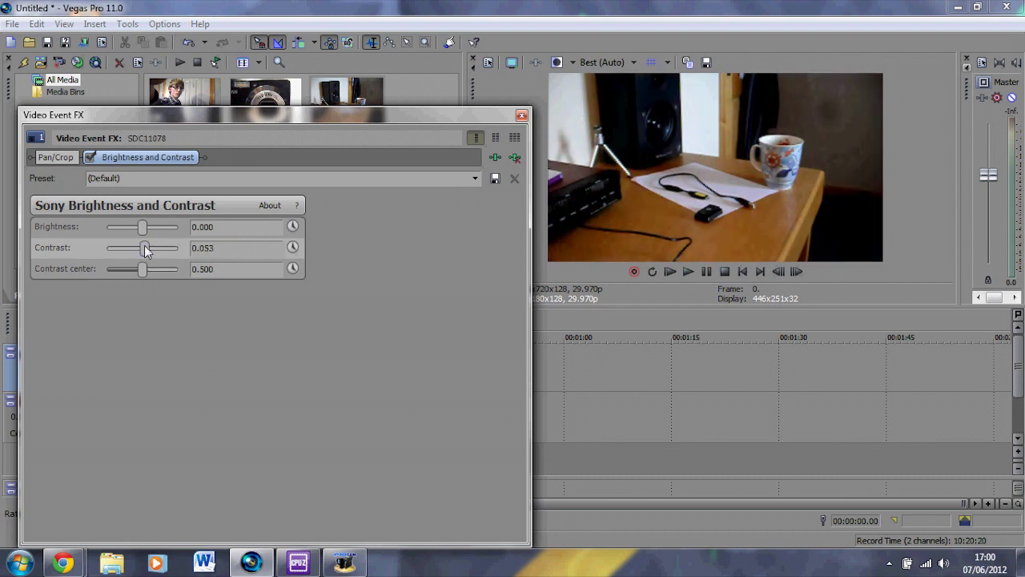
click(145, 251)
click(495, 157)
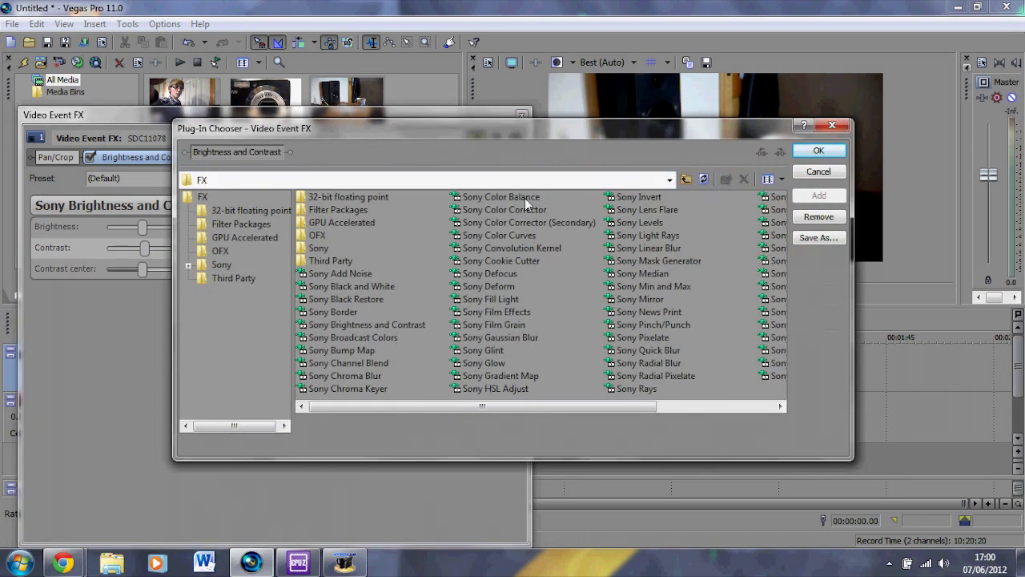
- Apply Sony Color Balance with red -0.142, green -0.005 and blue 0.016
double_click(527, 202)
click(819, 151)
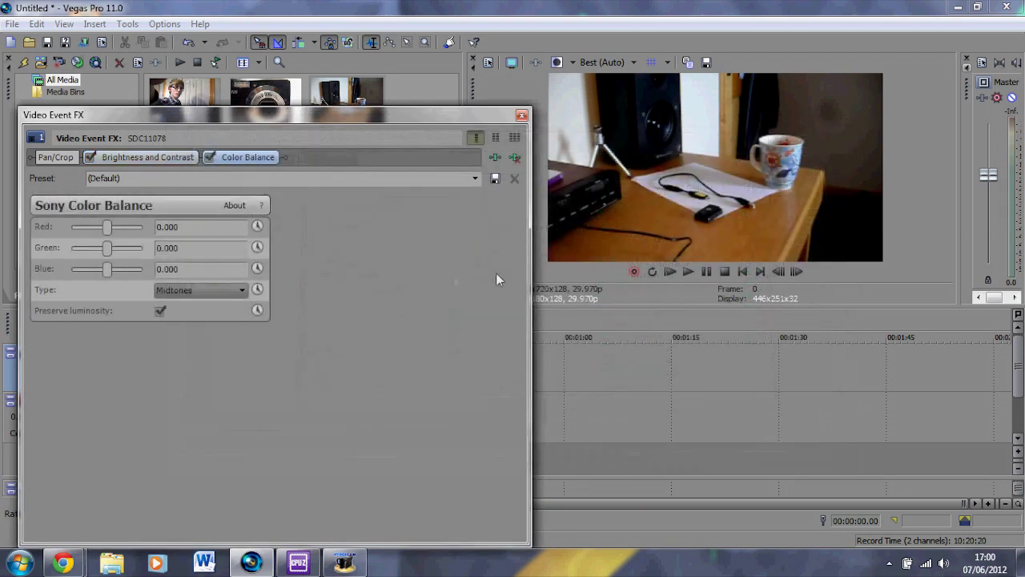
drag(108, 232, 97, 231)
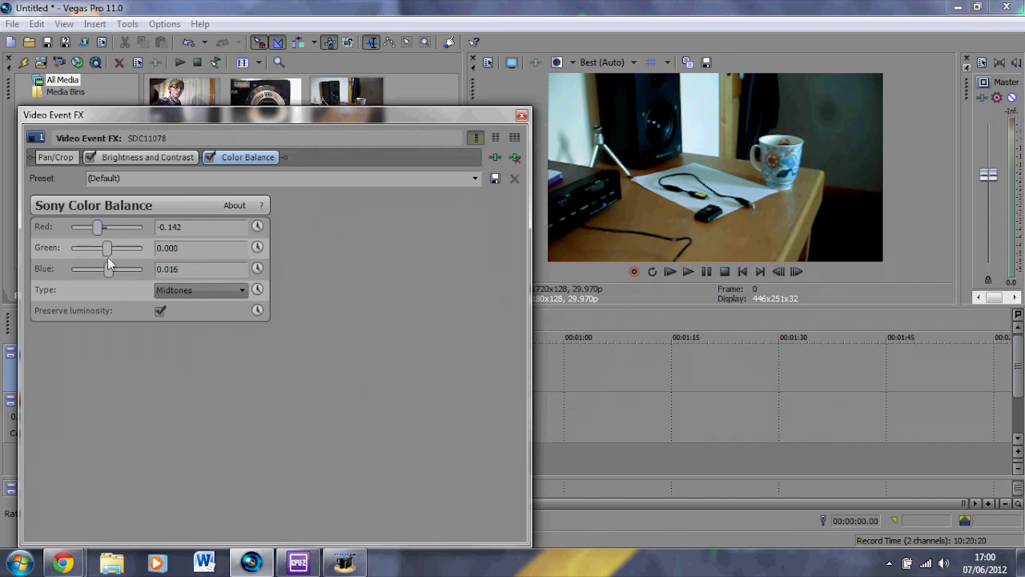
click(109, 252)
- Apply Sony Saturation Adjust to the clip with its amount lowered to about -0.579
click(495, 157)
click(633, 273)
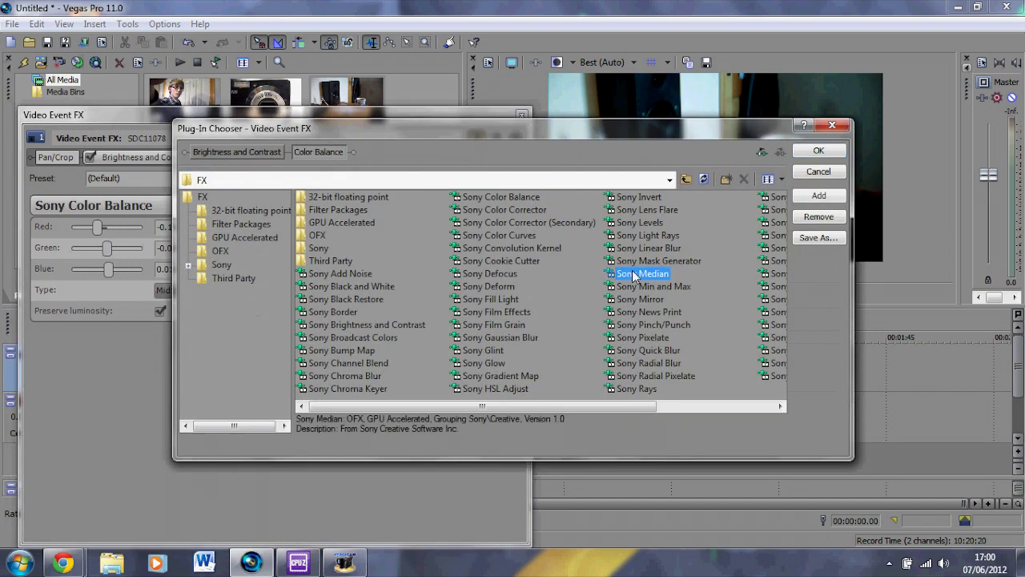
scroll(632, 270, down, 1)
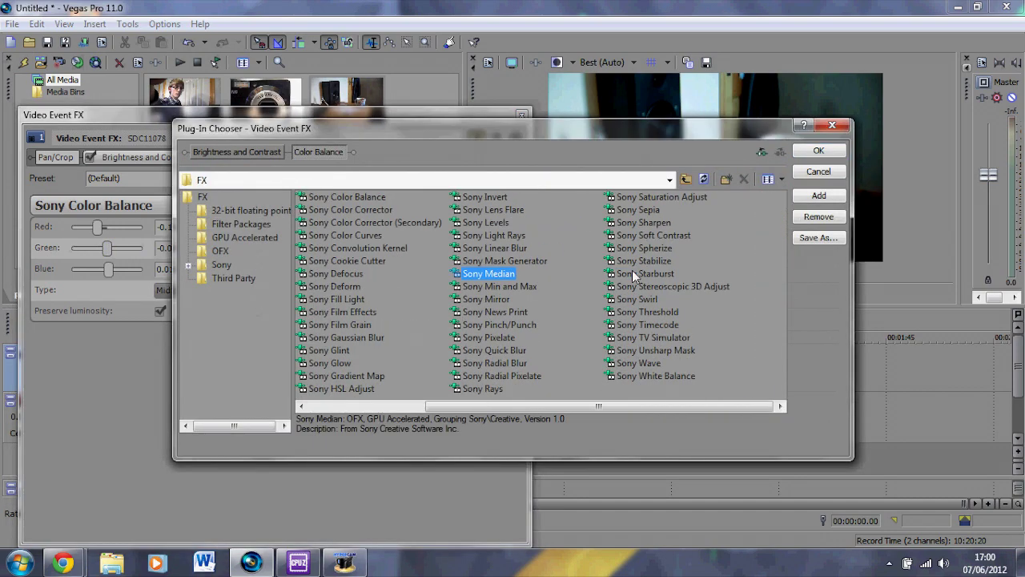
double_click(655, 198)
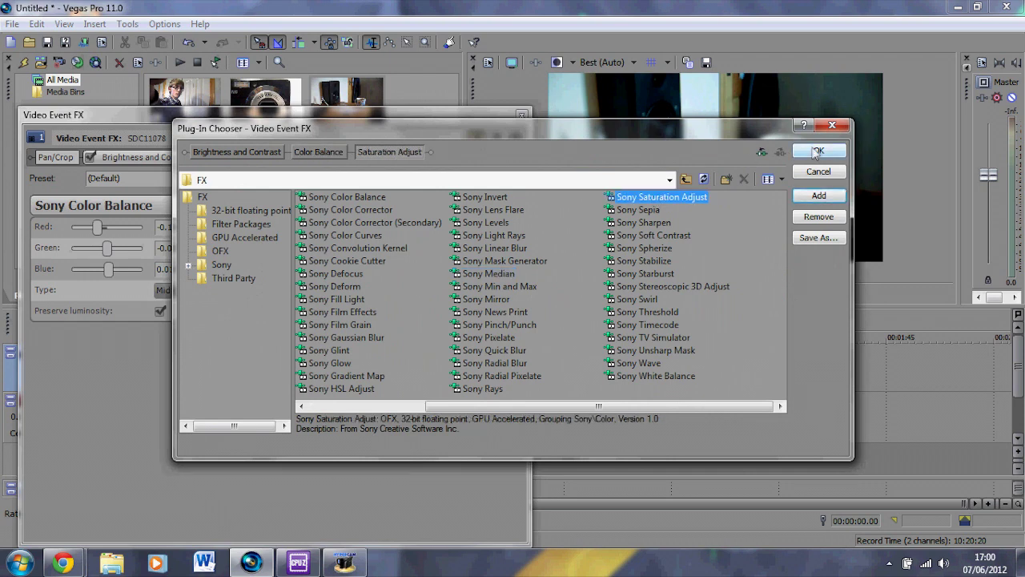
click(818, 152)
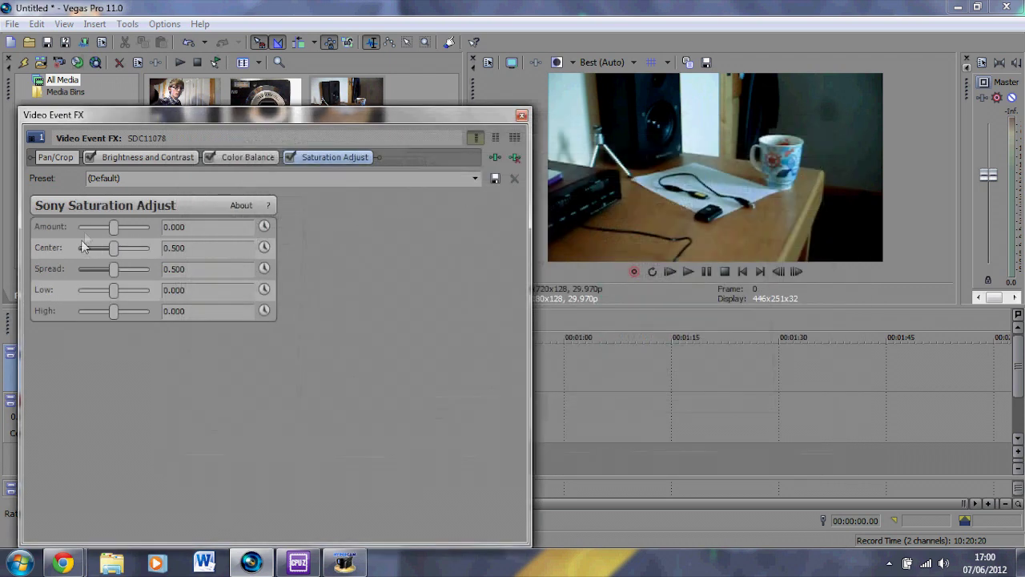
drag(113, 231, 118, 293)
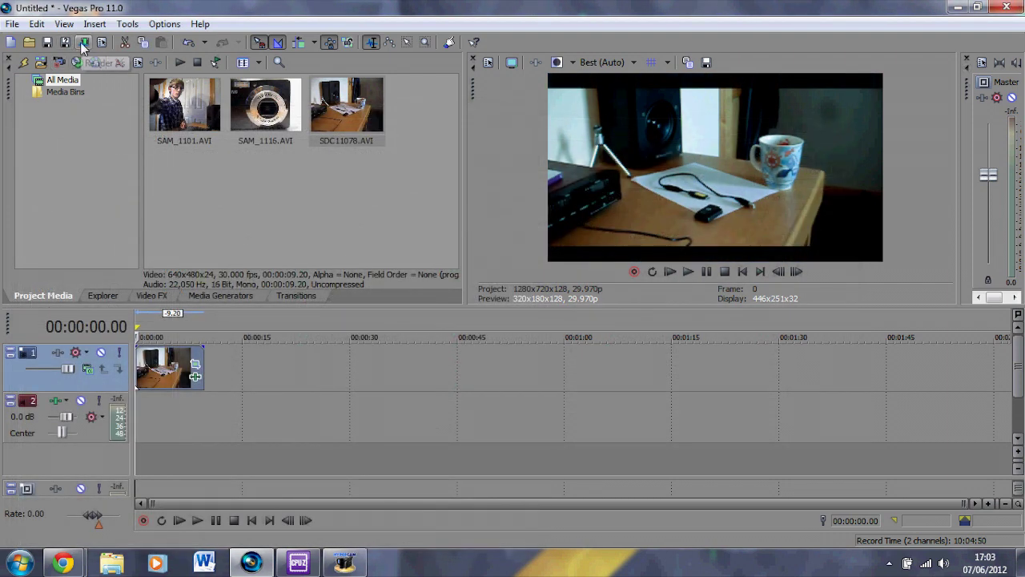
- In Render As, name the output 'Cinema Test' and pick the 720p HD Youtube Quality template
click(82, 41)
click(305, 165)
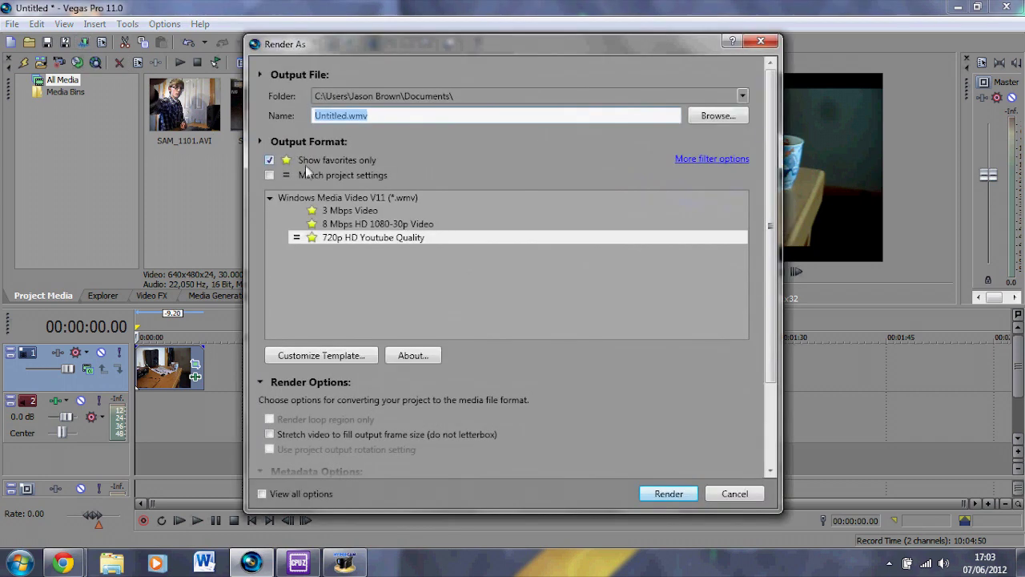
key(BackSpace)
text(Cin)
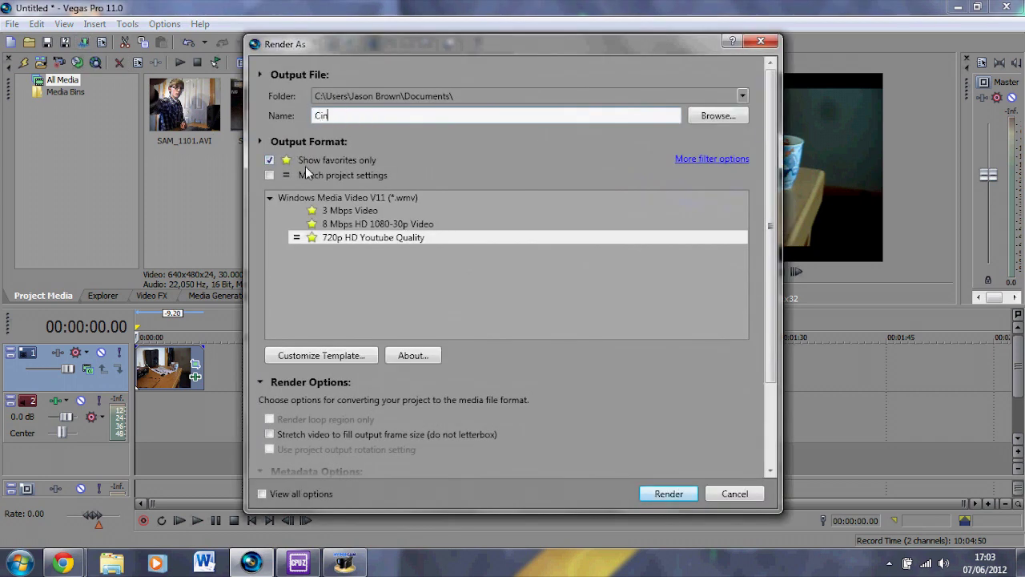
text(ema Test)
click(376, 238)
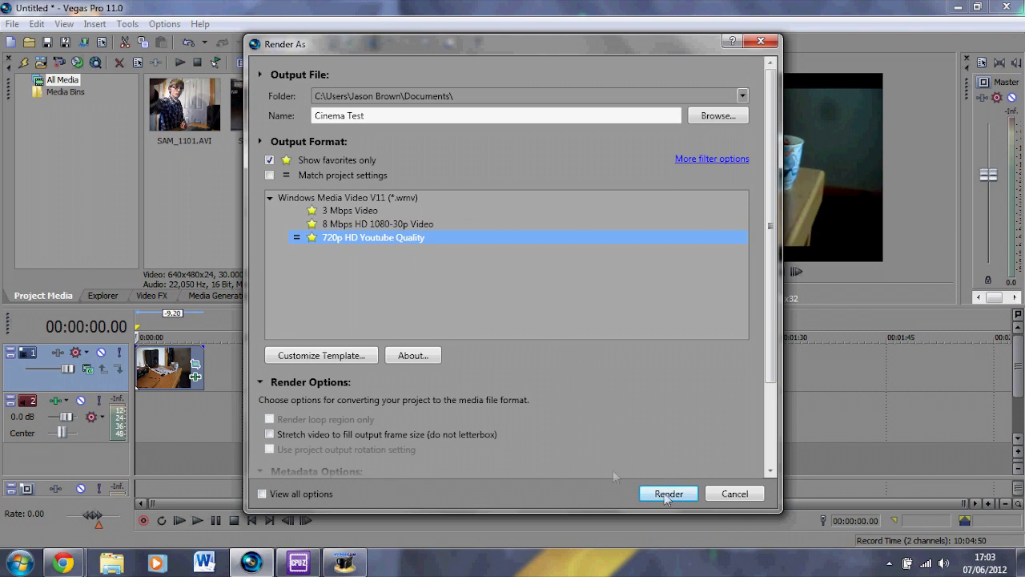
- Review the 720p template's audio and video settings, then render Cinema Test.wmv
click(321, 356)
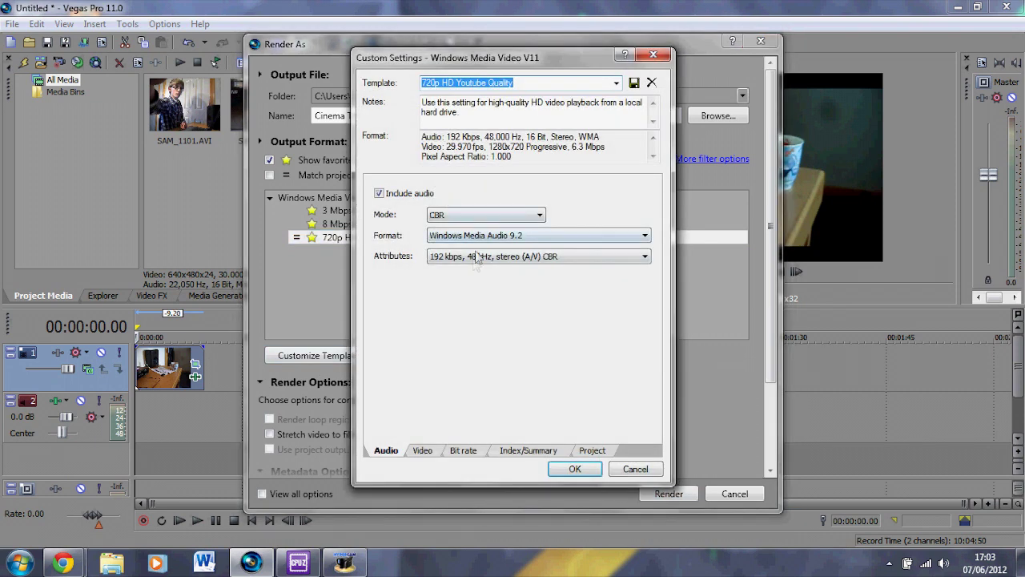
click(422, 450)
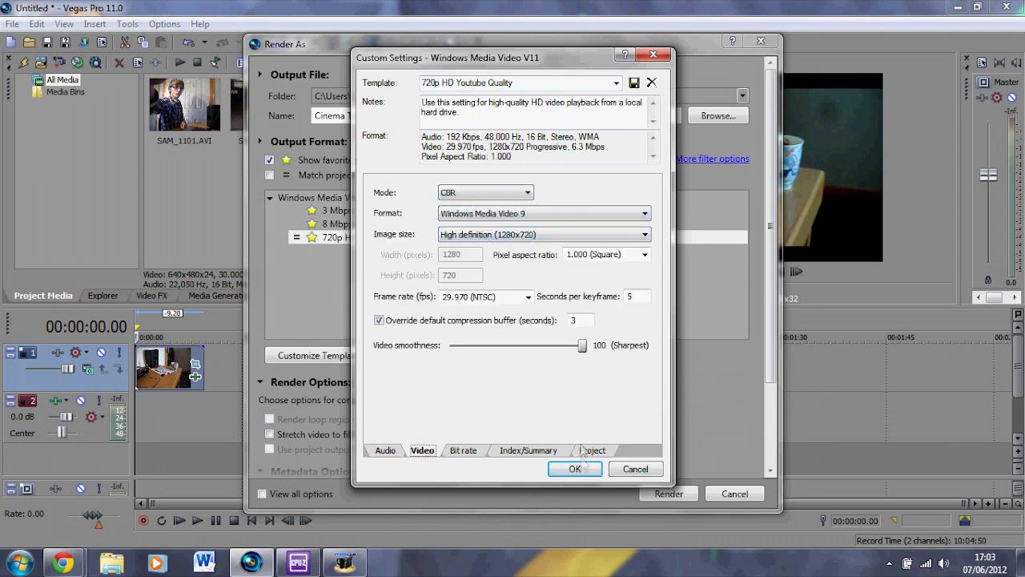
click(575, 468)
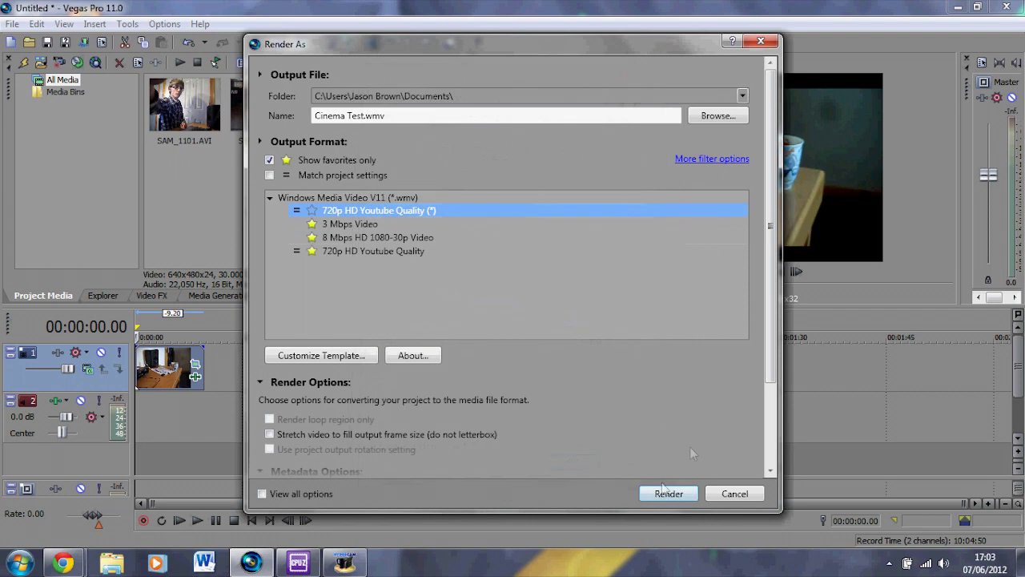
click(671, 494)
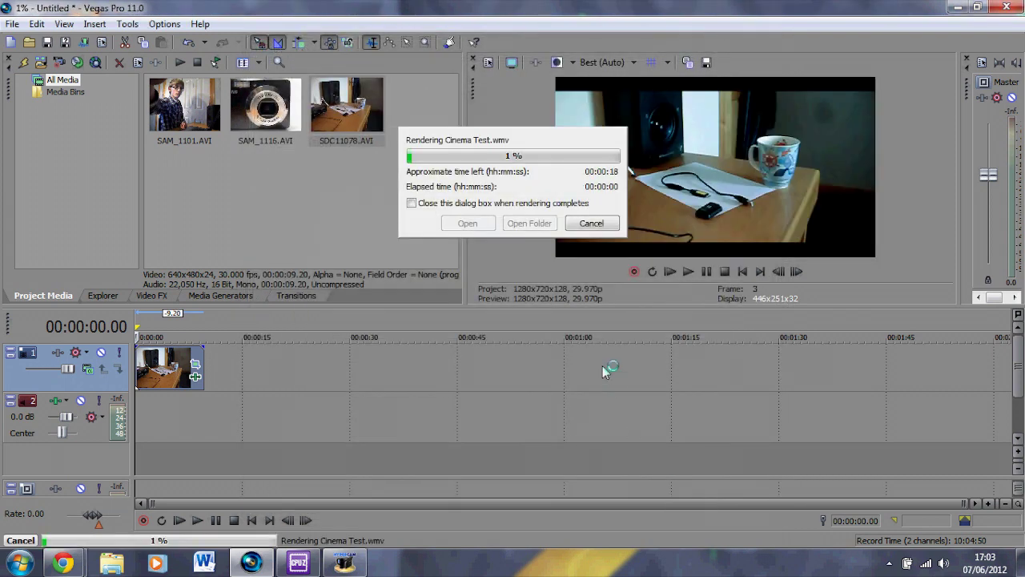